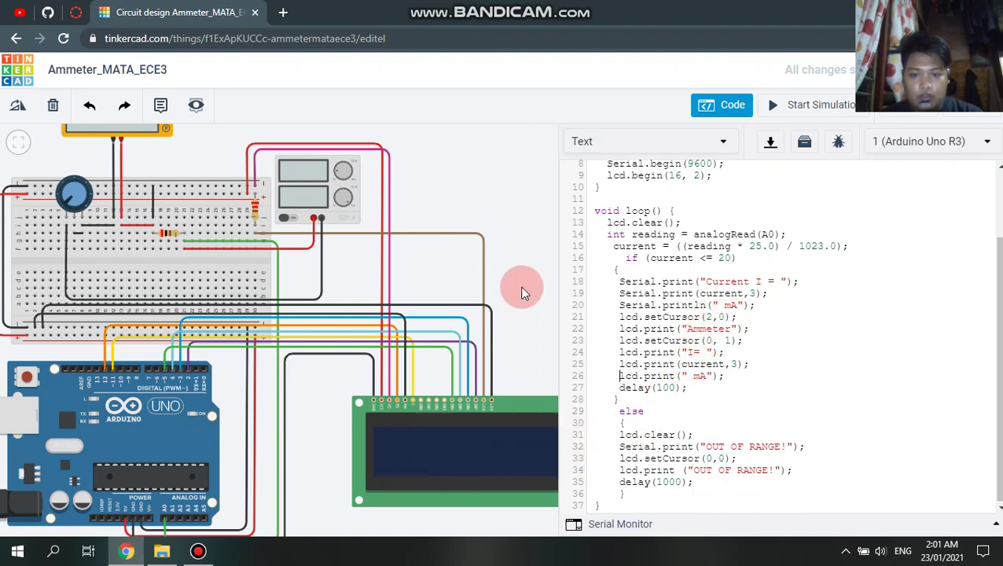
# Step: Close the code editor so the whole ammeter circuit can be viewed
pyautogui.moveTo(511, 224); pyautogui.dragTo(423, 206)
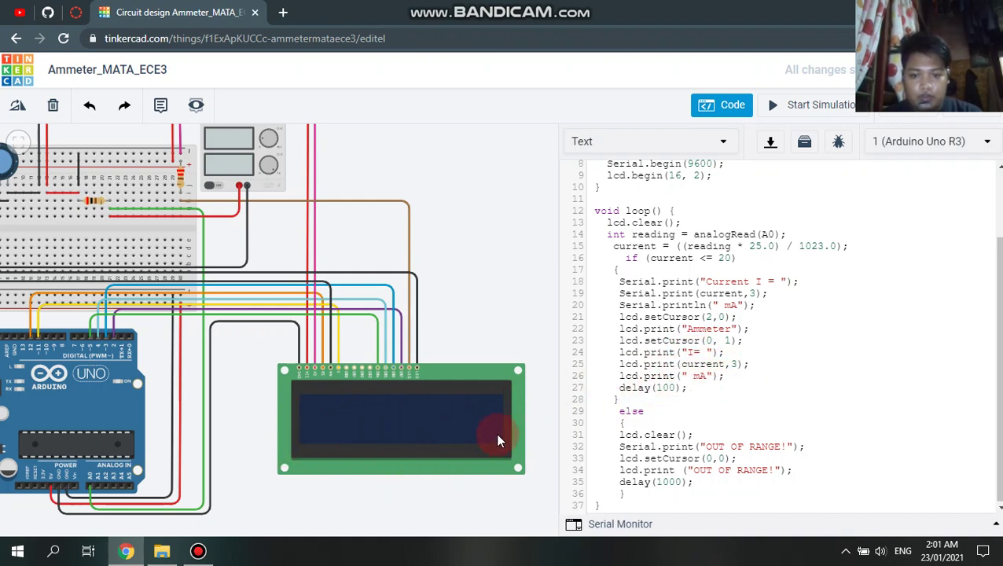
pyautogui.moveTo(458, 279); pyautogui.dragTo(464, 298)
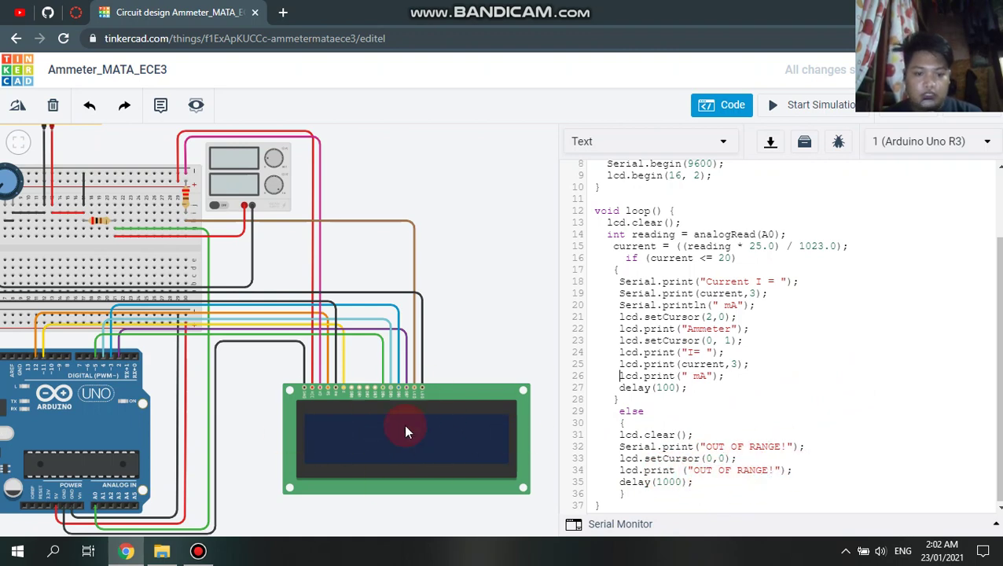
pyautogui.scroll(-3, 470, 302)
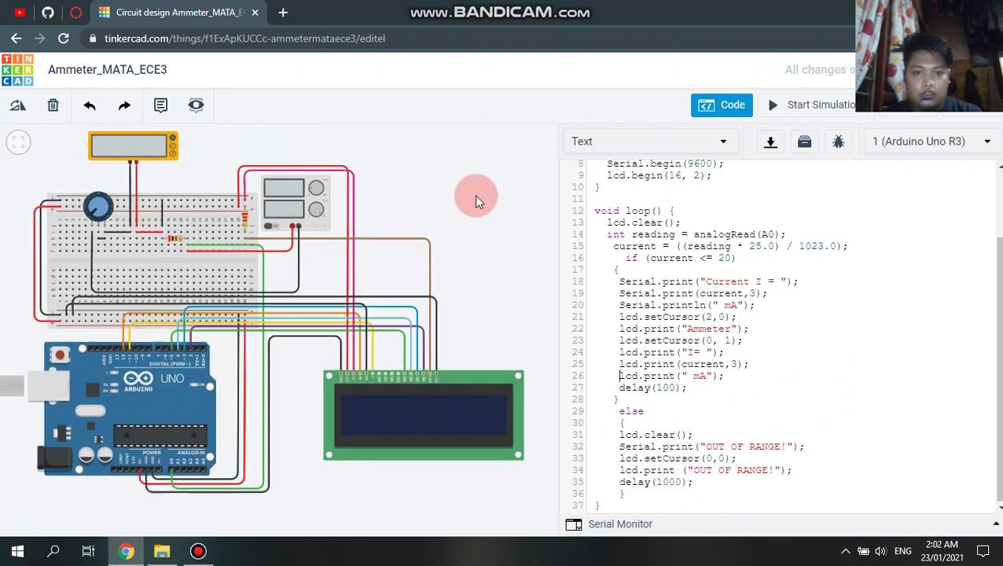
pyautogui.click(733, 108)
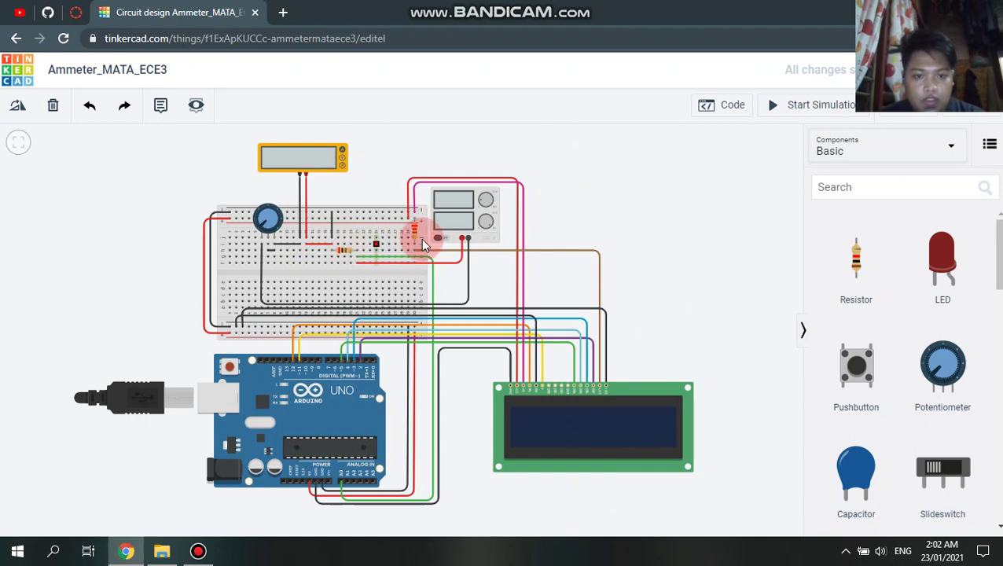
# Step: Inspect the properties of the horizontal shunt resistor and the potentiometer on the breadboard
pyautogui.click(342, 253)
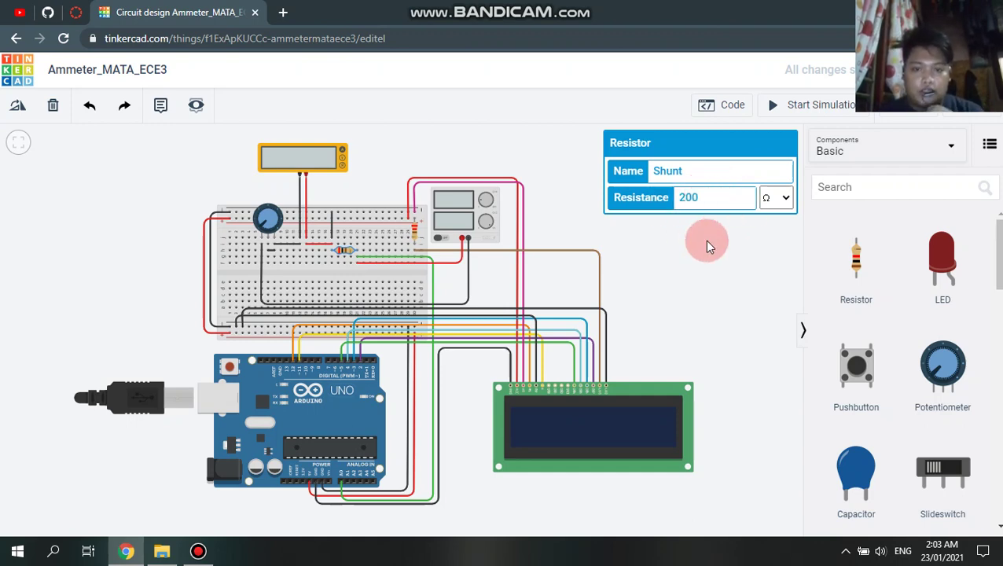
pyautogui.click(191, 219)
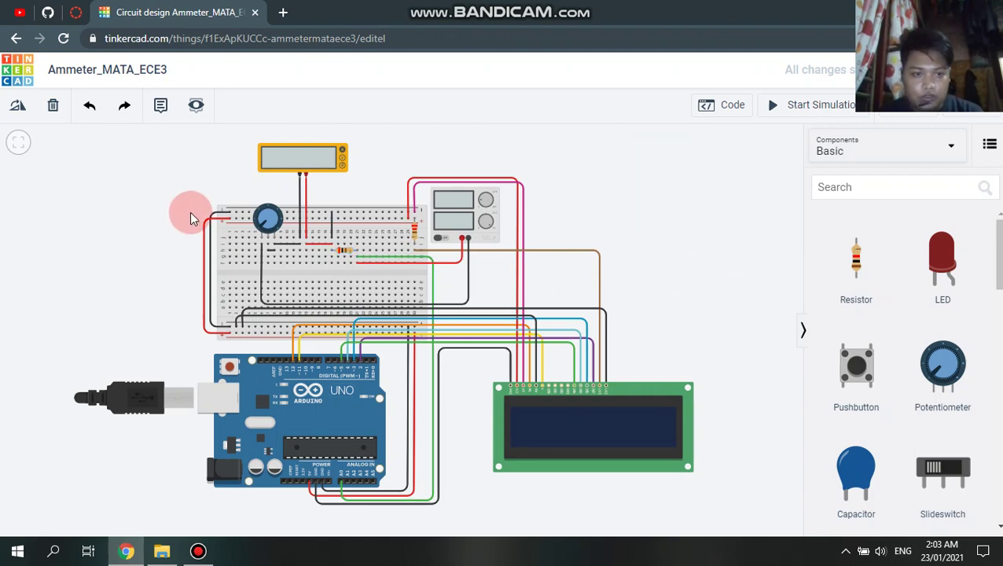
pyautogui.click(266, 218)
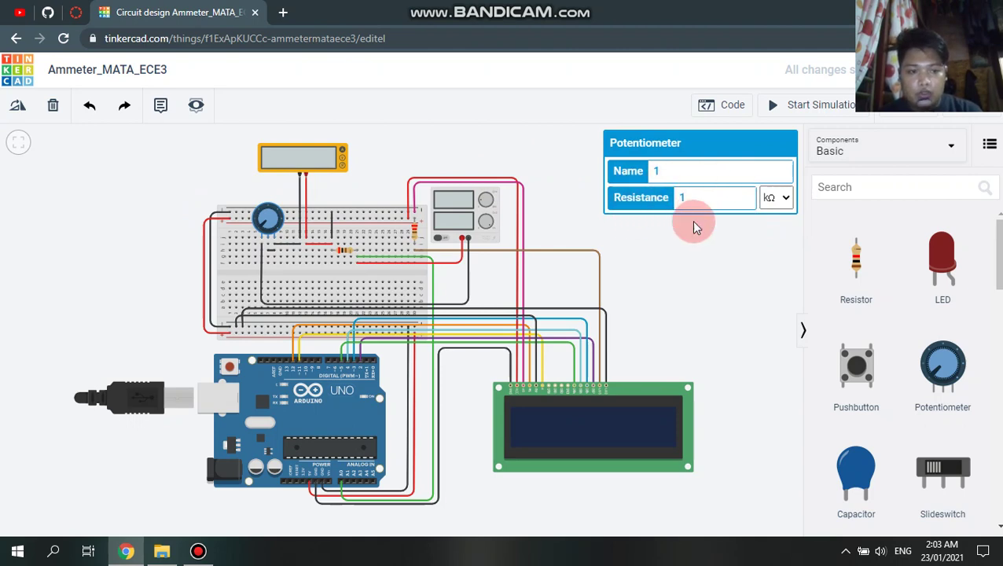
pyautogui.click(265, 224)
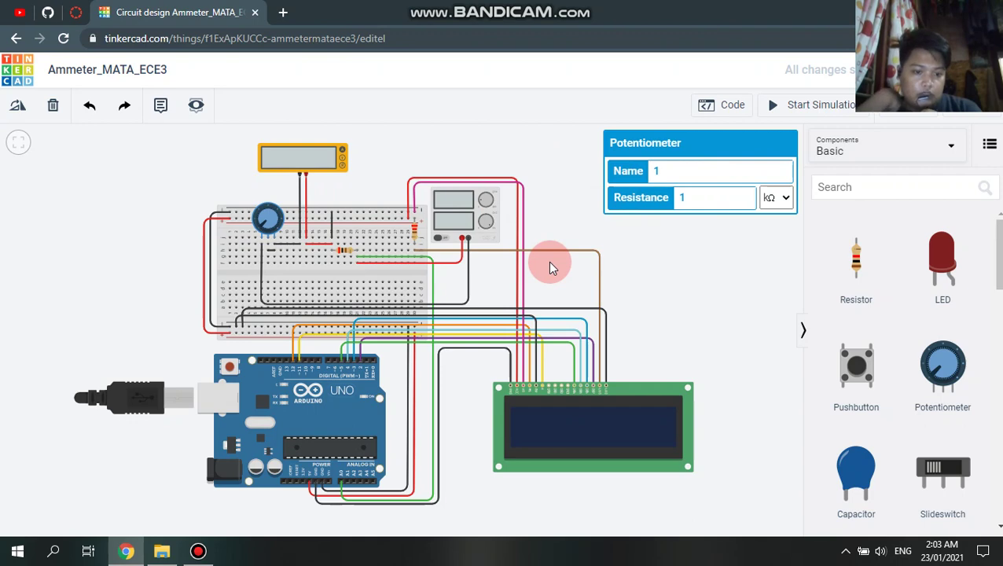
pyautogui.click(562, 194)
# Step: Simulate the circuit while turning the potentiometer until the current drops to about 4.16 mA, and end the simulation
pyautogui.click(803, 105)
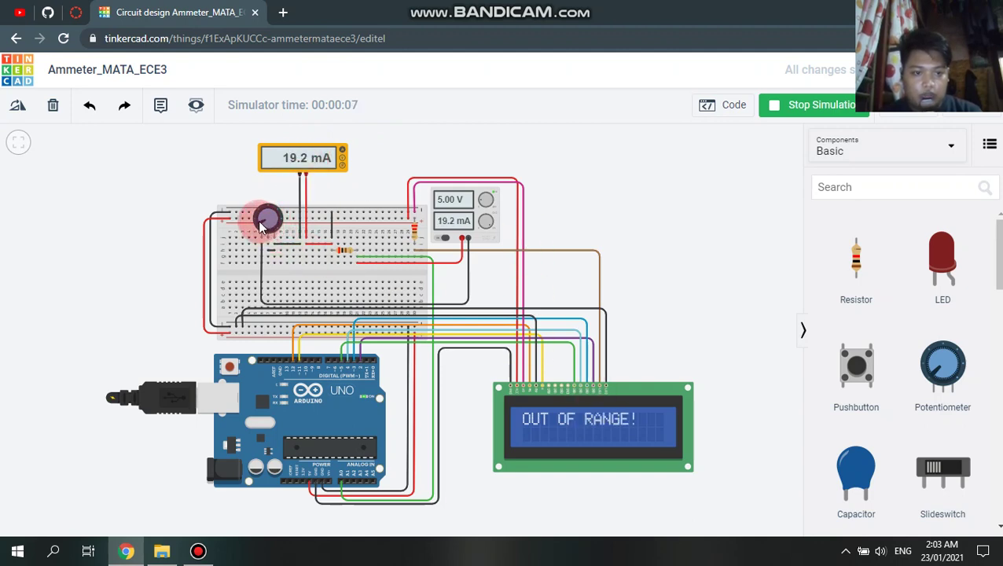
pyautogui.moveTo(262, 224)
pyautogui.mouseDown()
pyautogui.moveTo(251, 218)
pyautogui.moveTo(271, 219)
pyautogui.mouseUp()
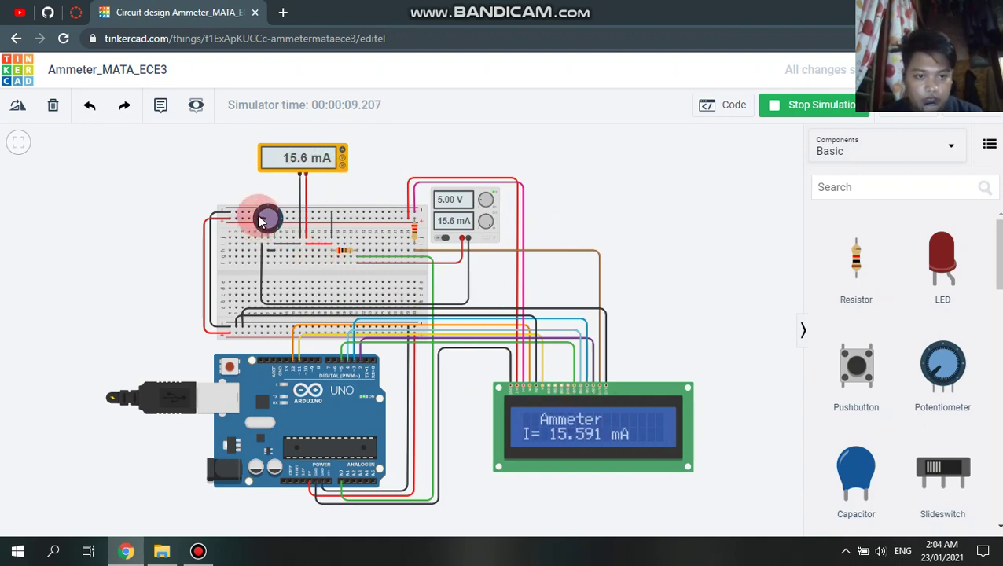
pyautogui.moveTo(262, 220)
pyautogui.mouseDown()
pyautogui.moveTo(271, 217)
pyautogui.moveTo(277, 232)
pyautogui.mouseUp()
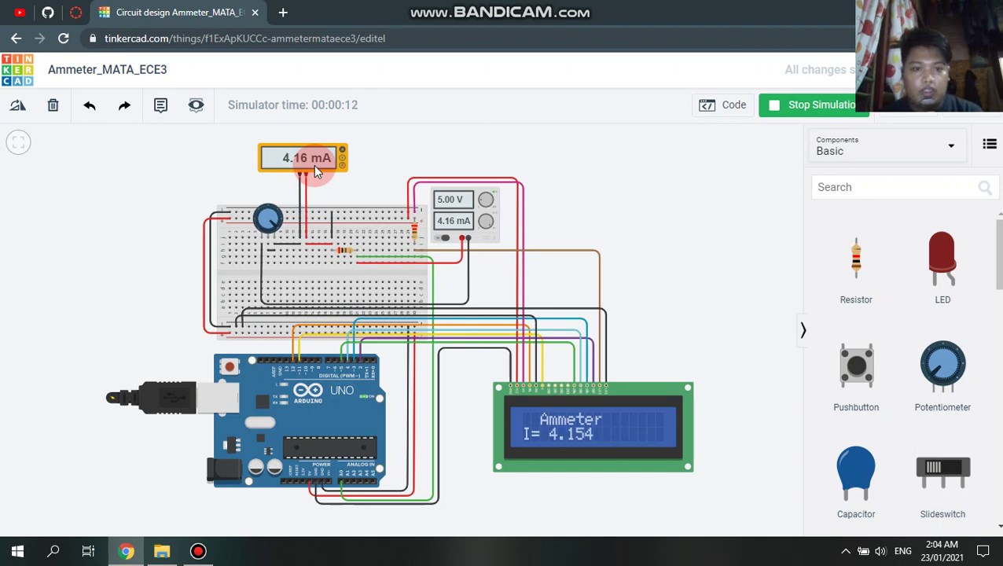
pyautogui.moveTo(266, 218); pyautogui.dragTo(363, 191)
pyautogui.click(834, 110)
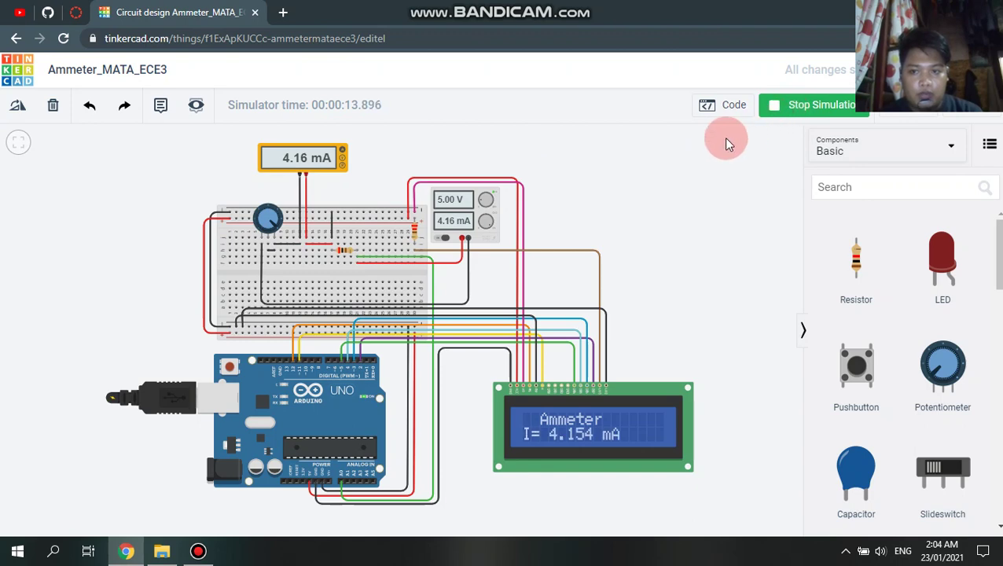
# Step: Set the potentiometer's resistance to 250 kΩ and test the circuit in a short simulation
pyautogui.click(268, 218)
pyautogui.click(692, 201)
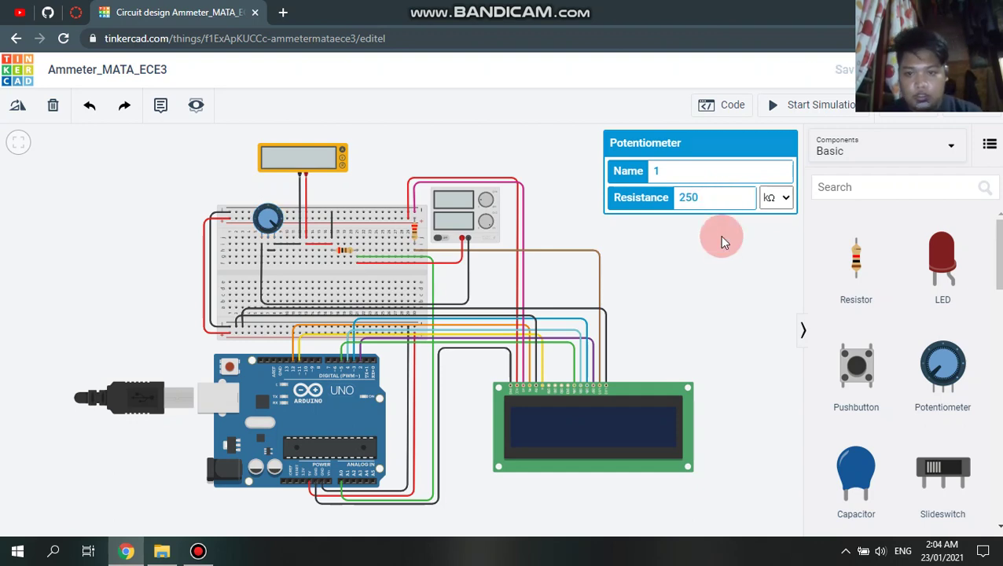
pyautogui.click(719, 230)
pyautogui.click(795, 105)
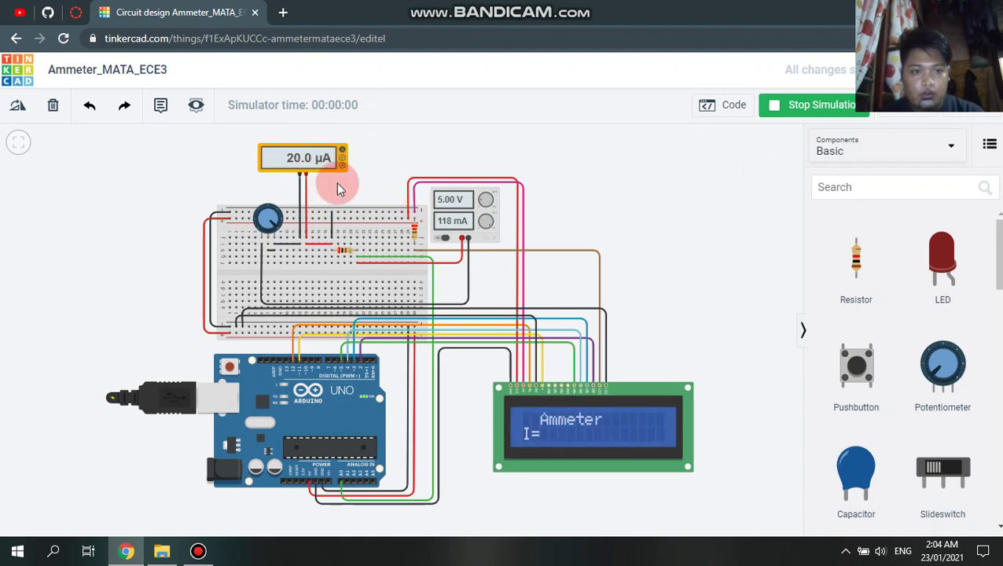
pyautogui.click(798, 110)
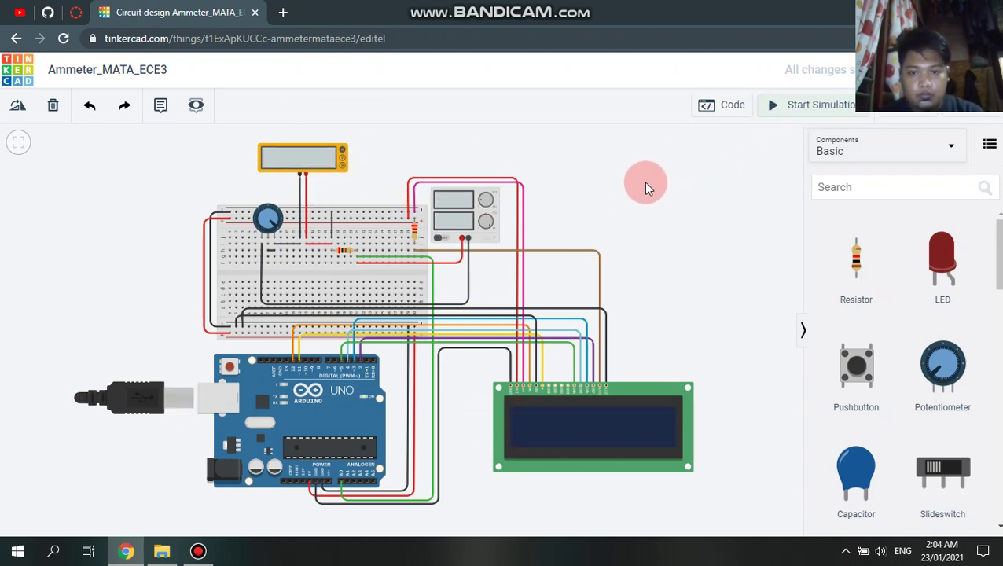
# Step: Set the potentiometer's resistance to 500 kΩ and simulate the circuit while turning its knob until the current reaches about 24.9 mA
pyautogui.click(274, 219)
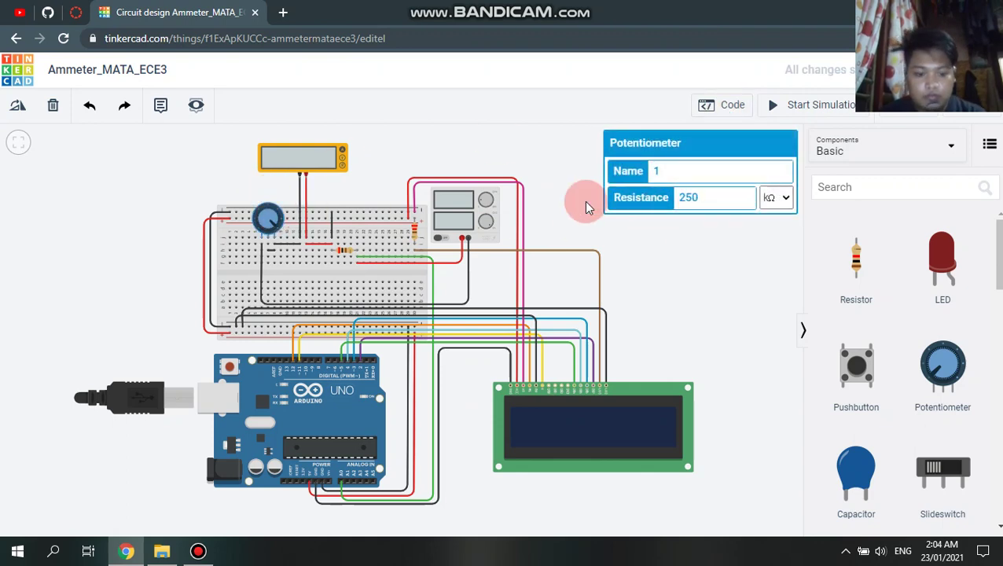
pyautogui.doubleClick(687, 198)
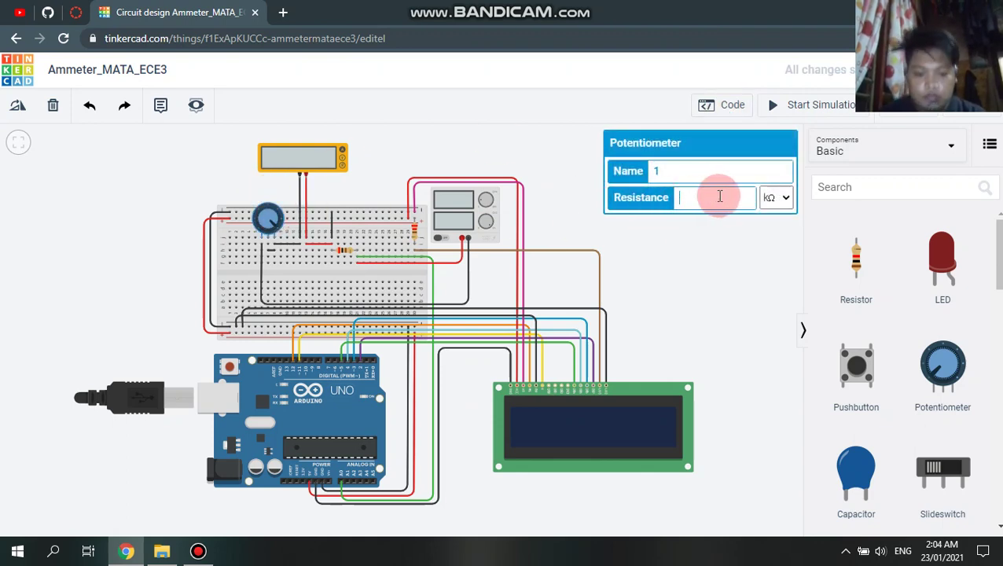
pyautogui.click(731, 230)
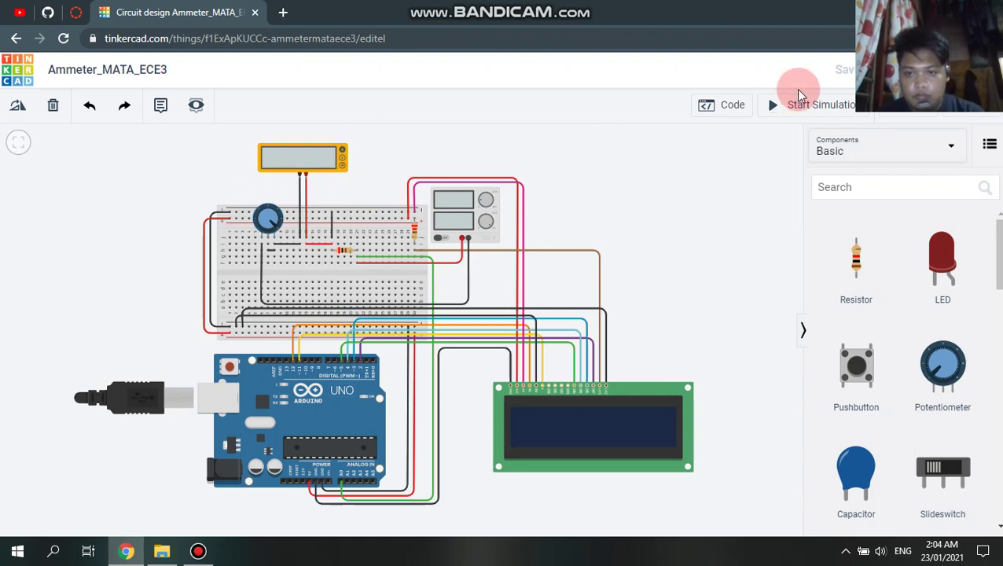
pyautogui.click(795, 104)
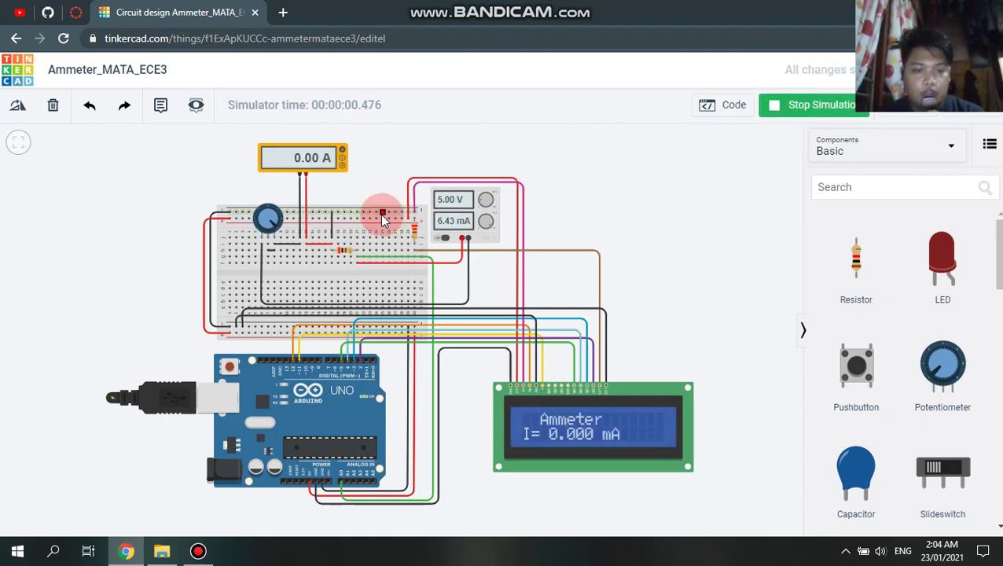
pyautogui.moveTo(285, 222); pyautogui.dragTo(305, 170)
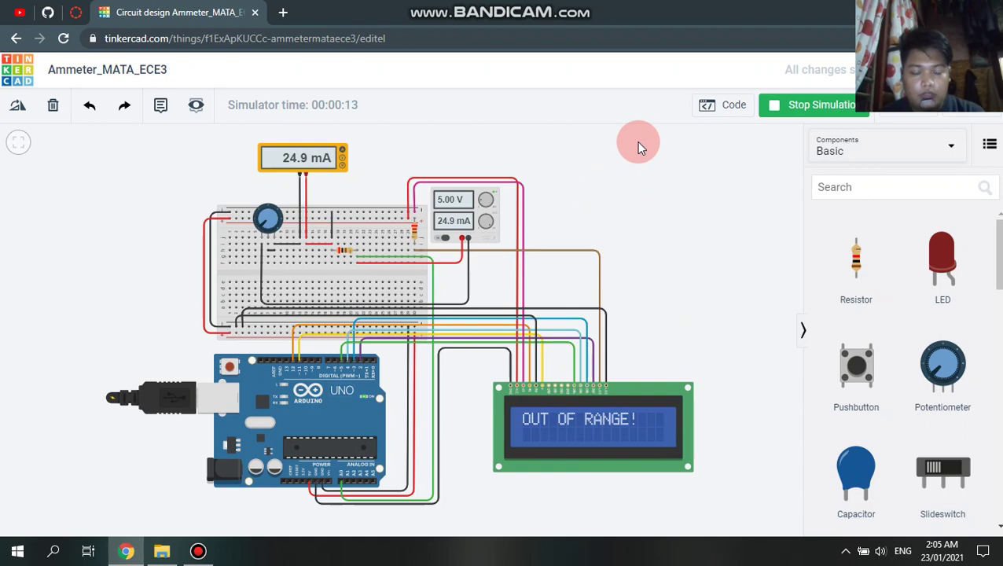
pyautogui.click(810, 108)
# Step: Set the potentiometer's resistance to 1 kΩ
pyautogui.click(265, 219)
pyautogui.click(703, 197)
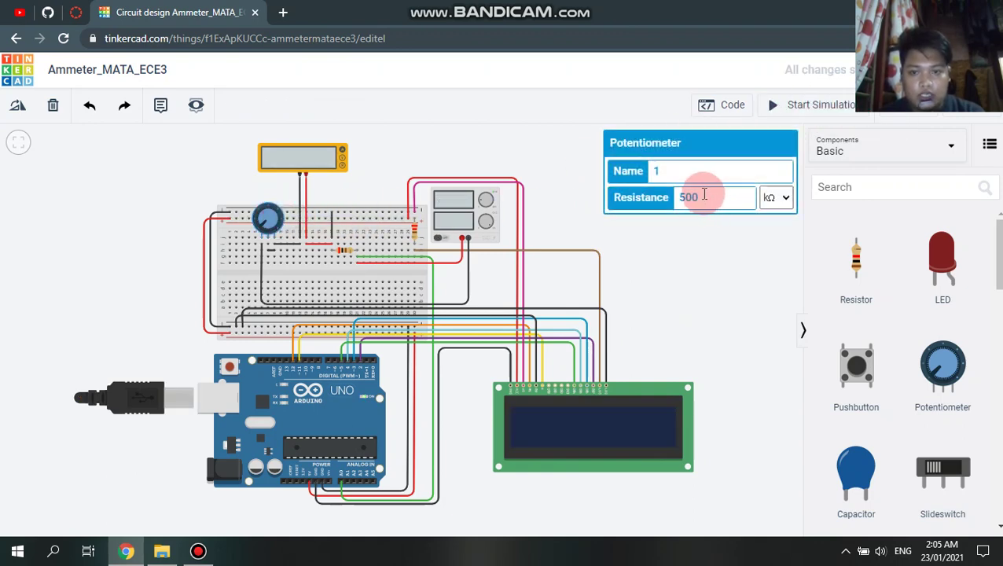
pyautogui.moveTo(716, 197); pyautogui.dragTo(621, 204)
pyautogui.write('1')
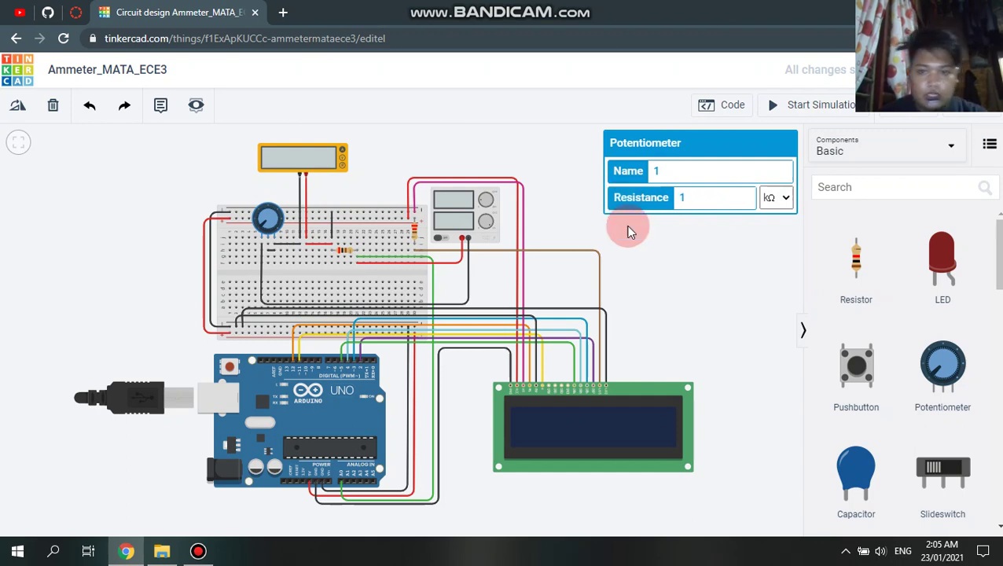
pyautogui.click(676, 253)
# Step: Simulate the circuit and turn the potentiometer to raise the current to about 22.7 mA, above the 20 mA limit
pyautogui.click(772, 107)
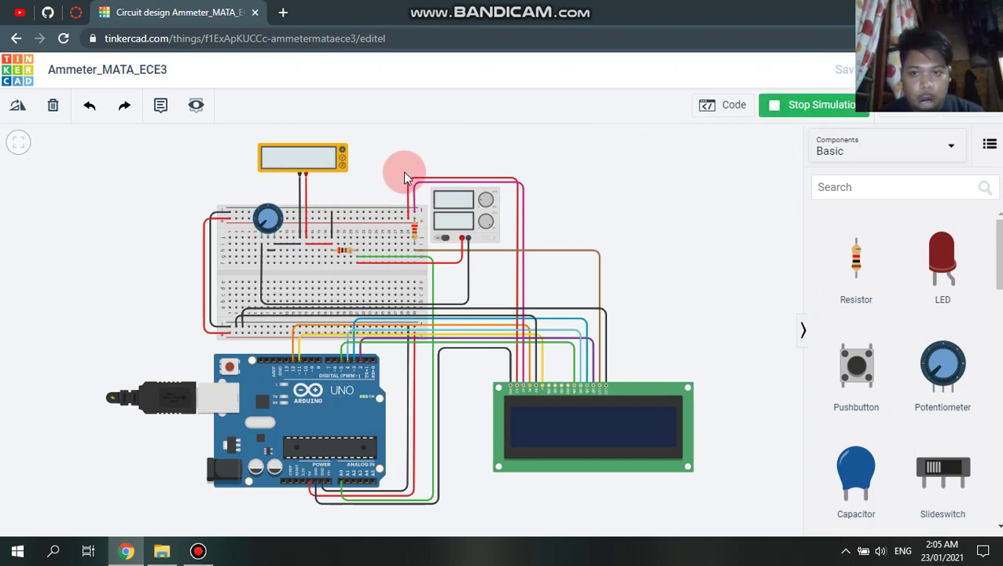
pyautogui.moveTo(264, 217); pyautogui.dragTo(264, 226)
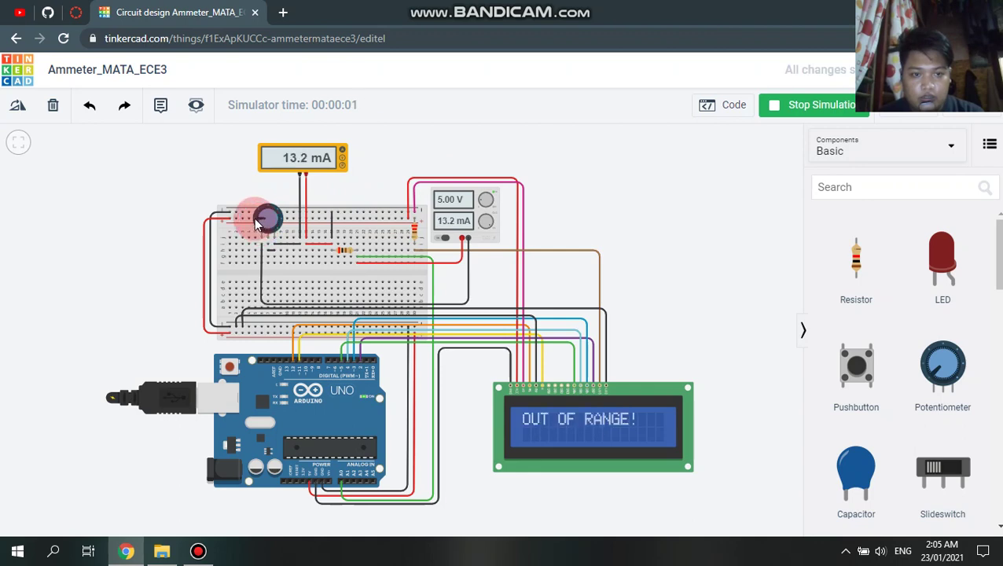
pyautogui.moveTo(256, 224); pyautogui.dragTo(256, 233)
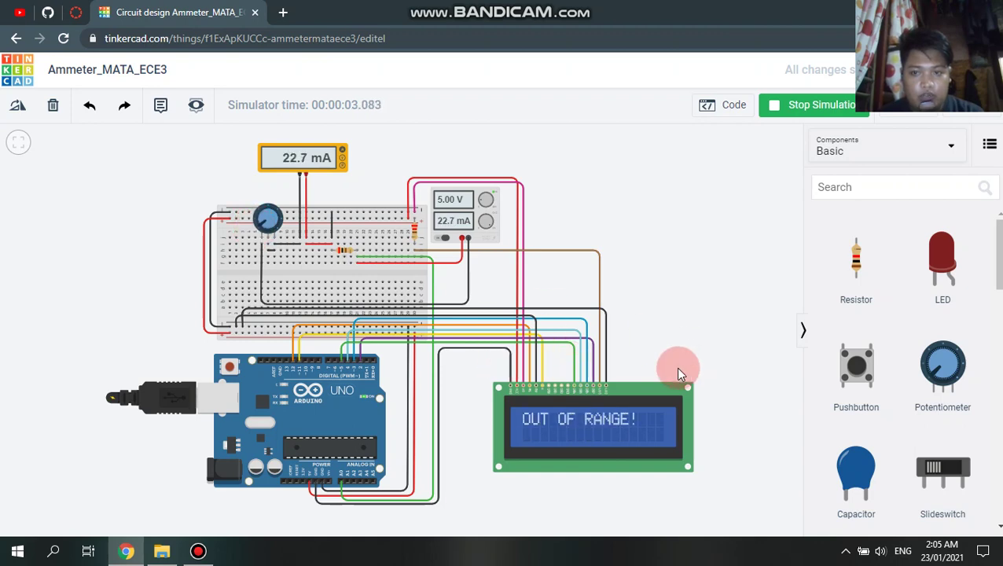
# Step: Show the code together with the serial monitor output while the simulation runs
pyautogui.click(734, 104)
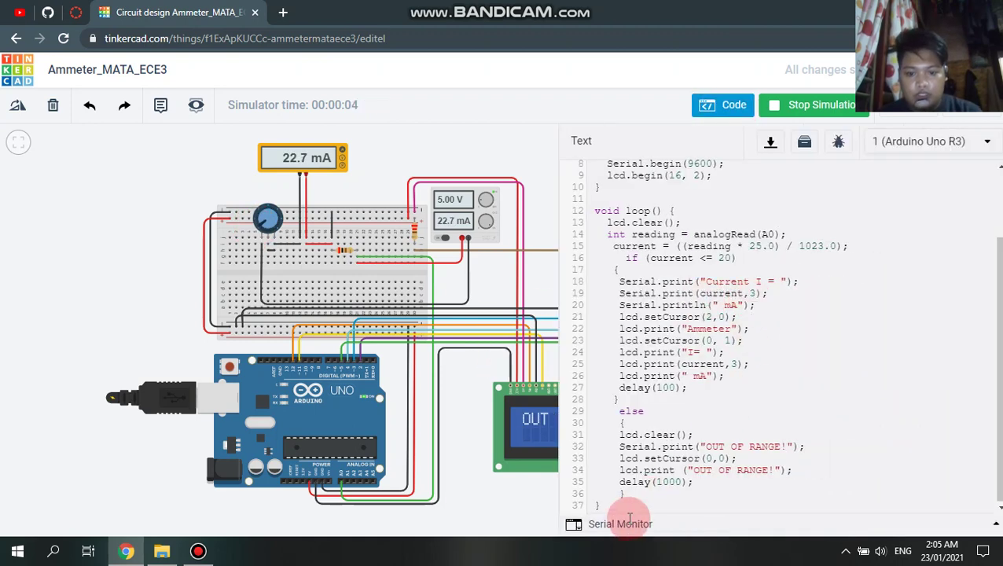
pyautogui.click(621, 525)
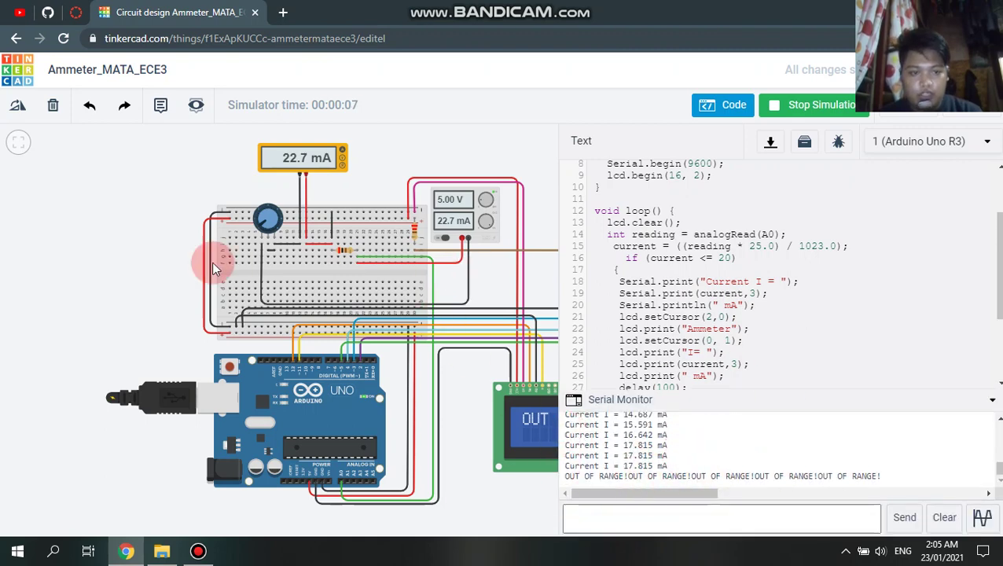
pyautogui.moveTo(100, 250); pyautogui.dragTo(18, 257)
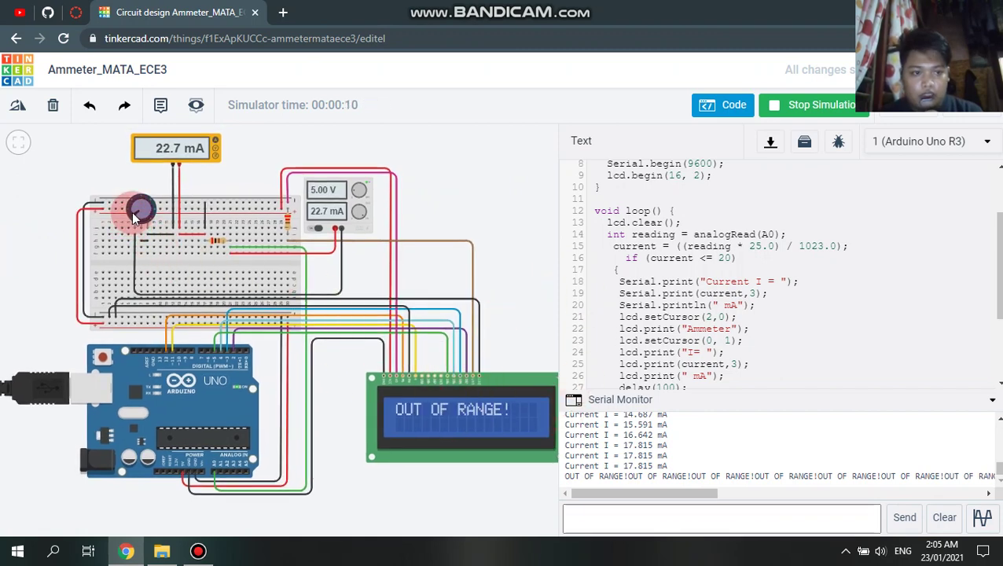
# Step: Turn the potentiometer in the running simulation to lower the current to about 9.61 mA
pyautogui.moveTo(133, 212); pyautogui.dragTo(136, 204)
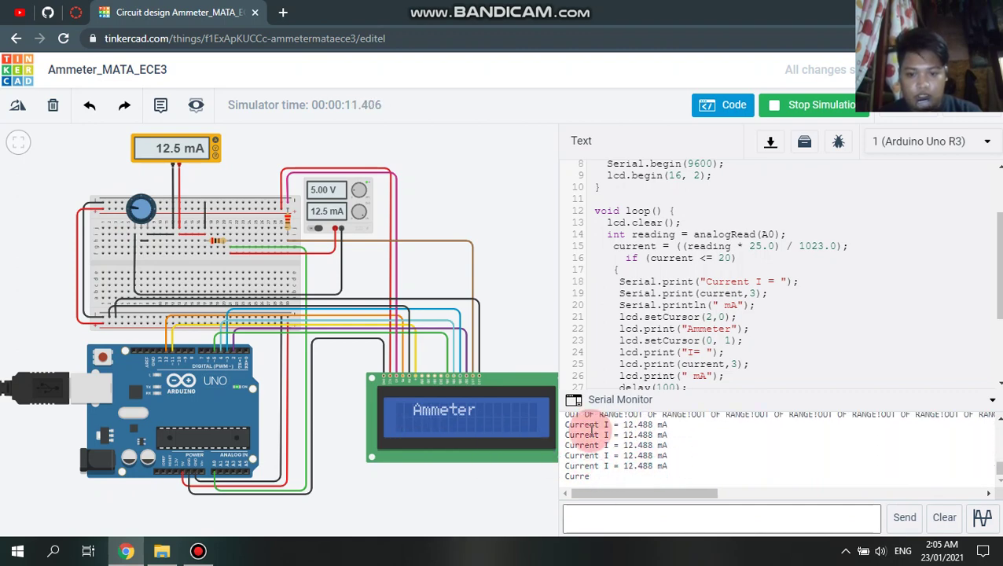
pyautogui.click(138, 205)
pyautogui.moveTo(138, 206)
pyautogui.mouseDown()
pyautogui.moveTo(141, 229)
pyautogui.moveTo(140, 203)
pyautogui.mouseUp()
pyautogui.click(511, 246)
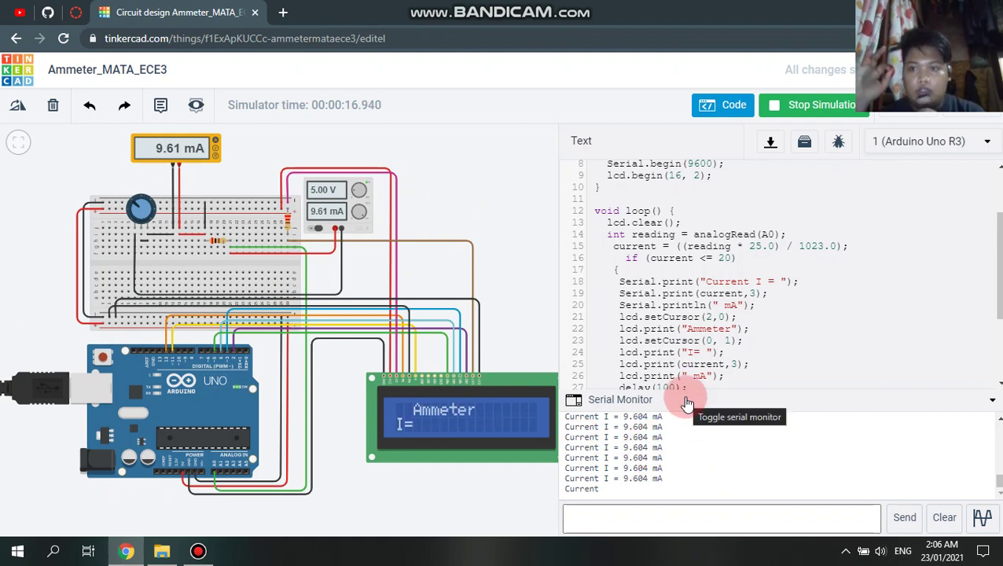
pyautogui.click(214, 553)
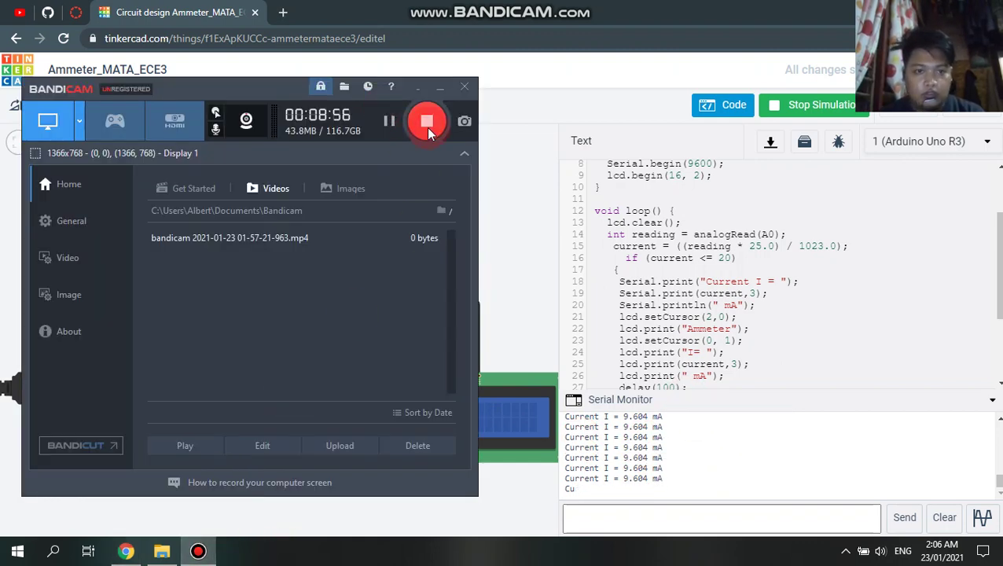